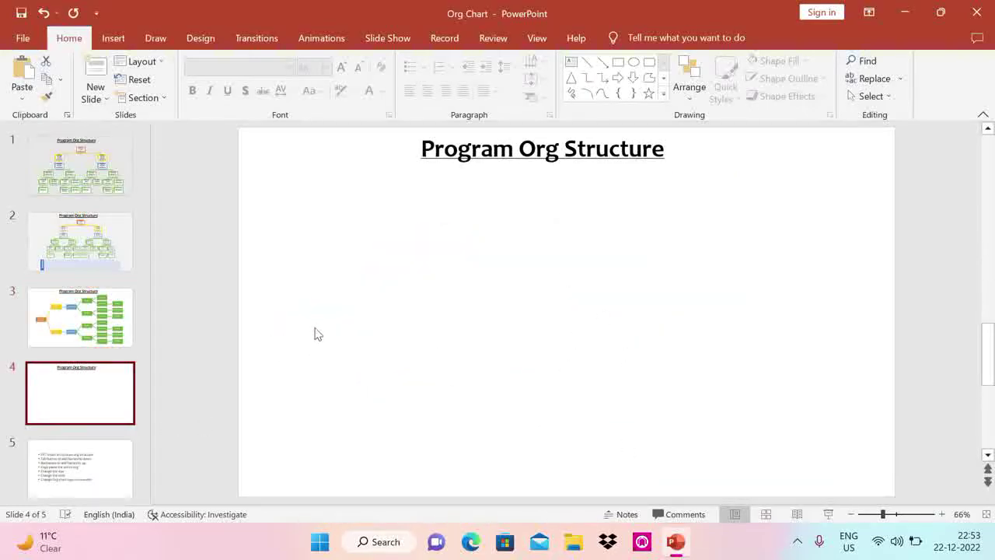
# - Insert a SmartArt graphic with the Hierarchy layout from the Hierarchy category on slide 4
pyautogui.click(113, 39)
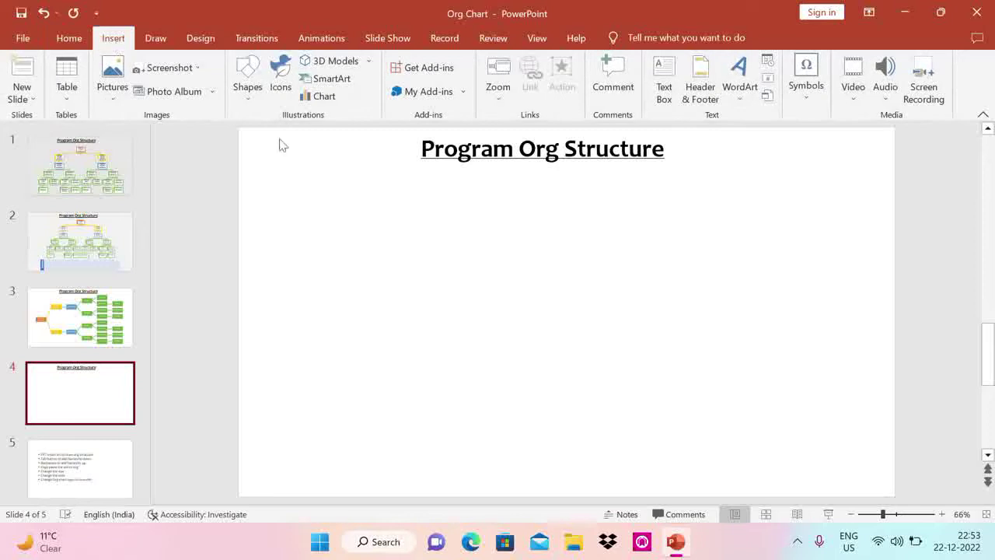
pyautogui.click(332, 81)
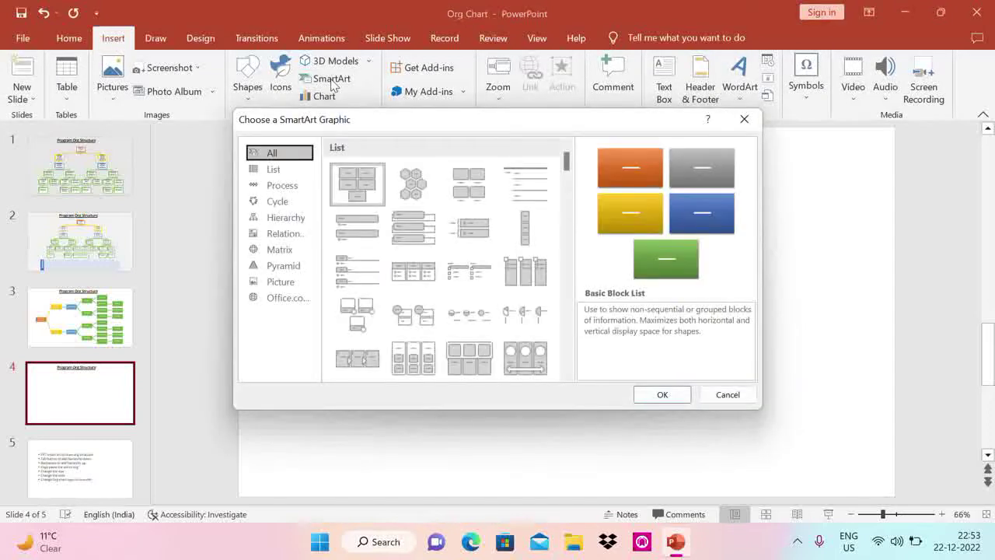
pyautogui.click(283, 221)
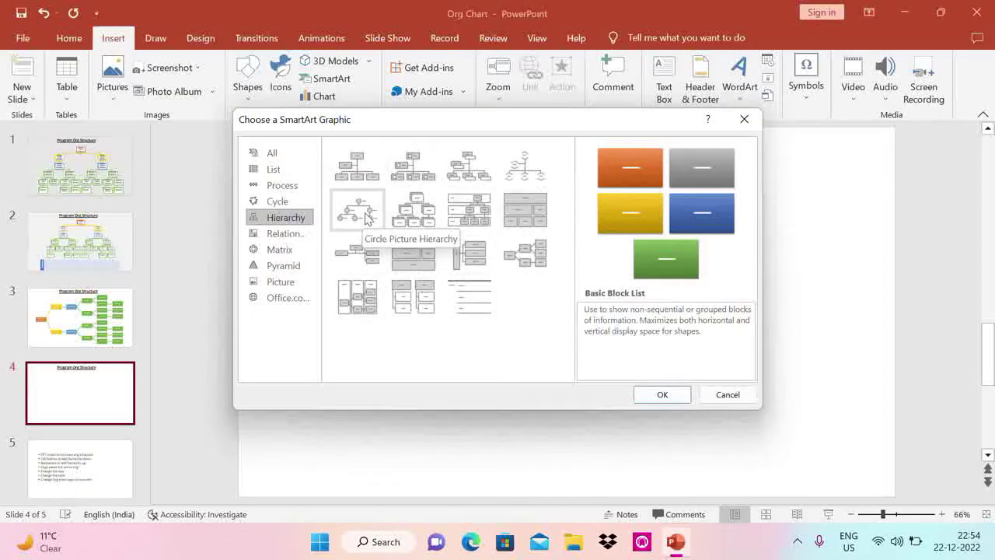
pyautogui.click(420, 215)
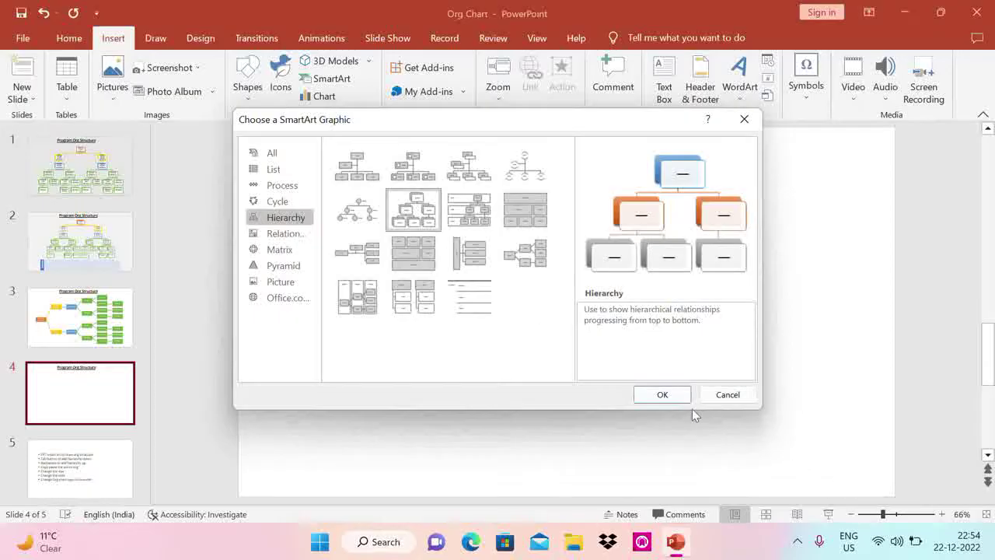
pyautogui.click(670, 397)
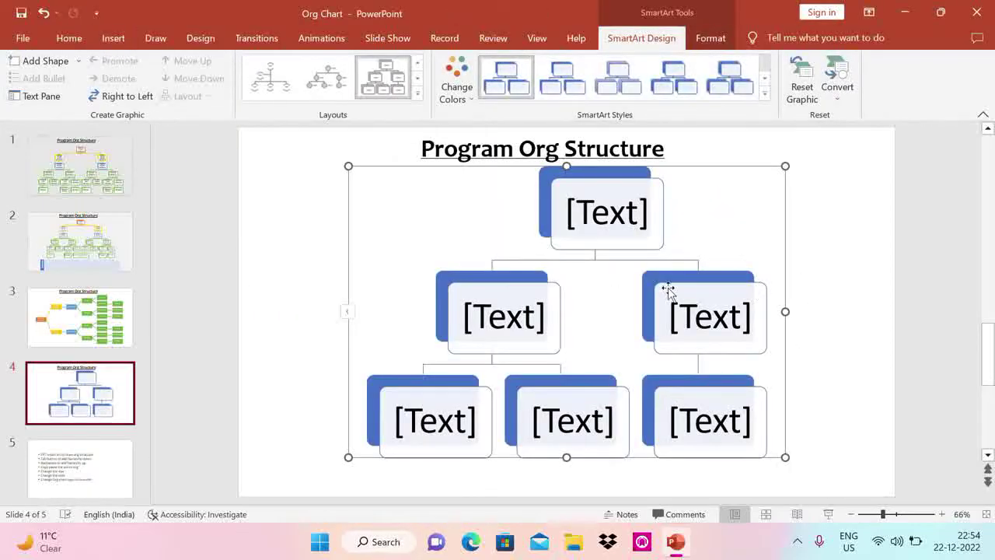
# - In the Text Pane, delete the lower placeholder entries, label the top box 'Delivery Head' and add a new entry
pyautogui.click(346, 312)
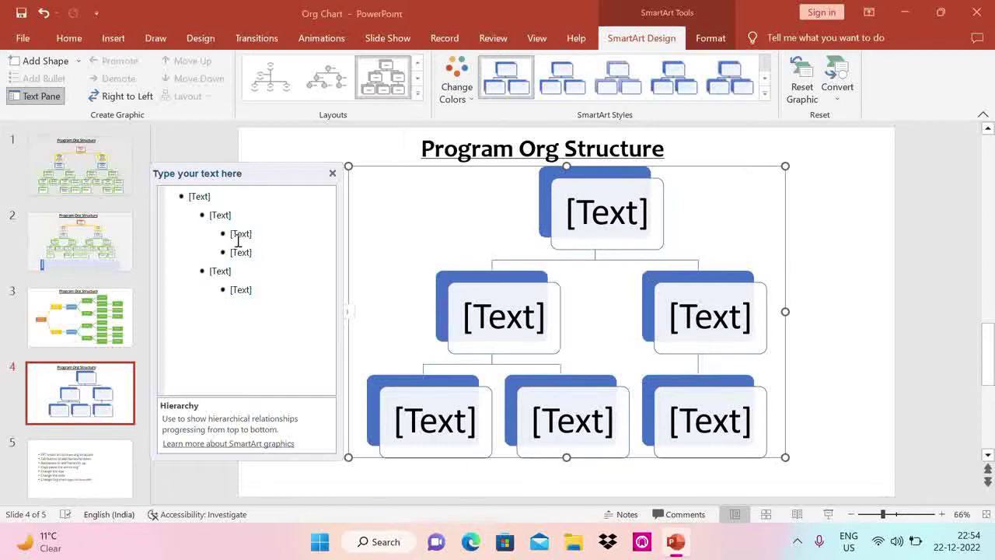
pyautogui.moveTo(233, 273); pyautogui.dragTo(204, 218)
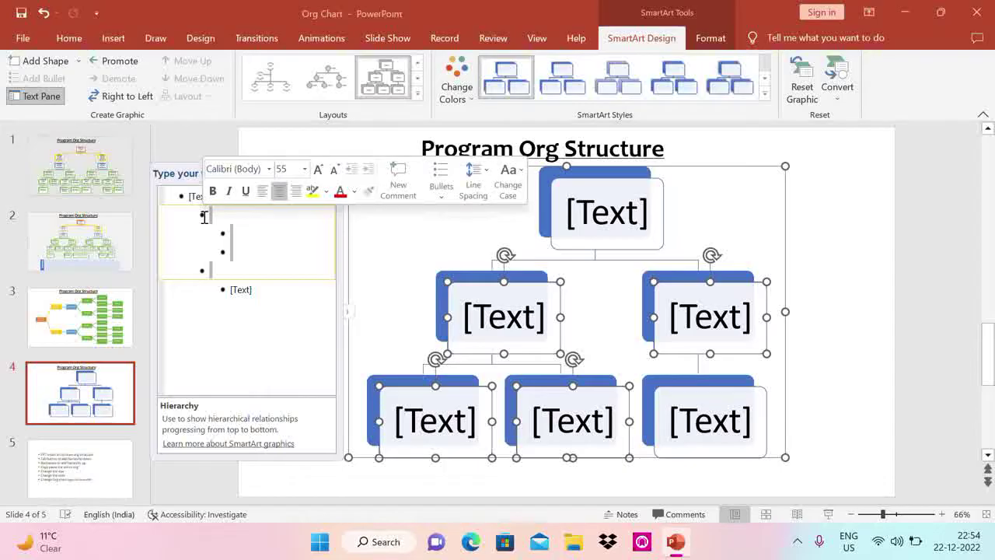
pyautogui.press('Delete')
pyautogui.write('D')
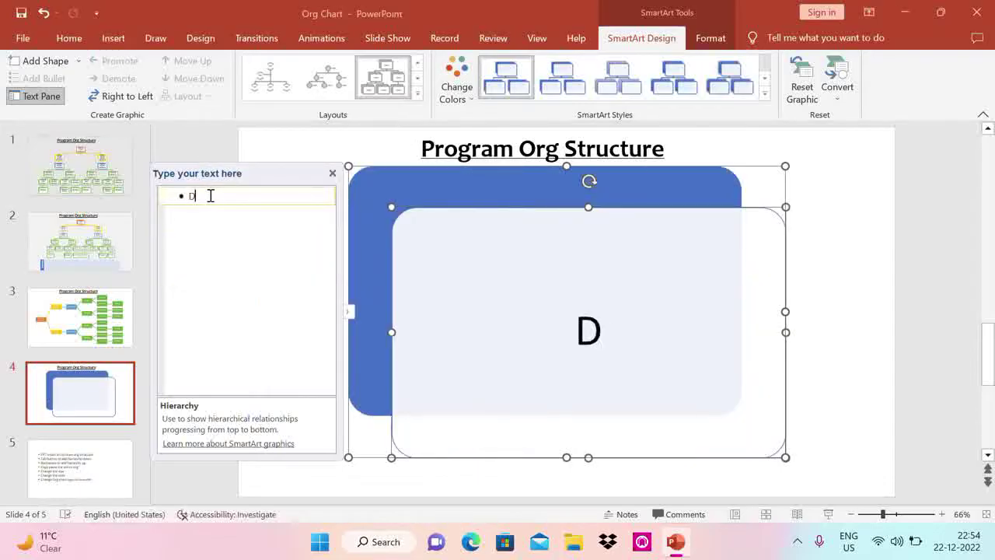
pyautogui.write('elivery Head')
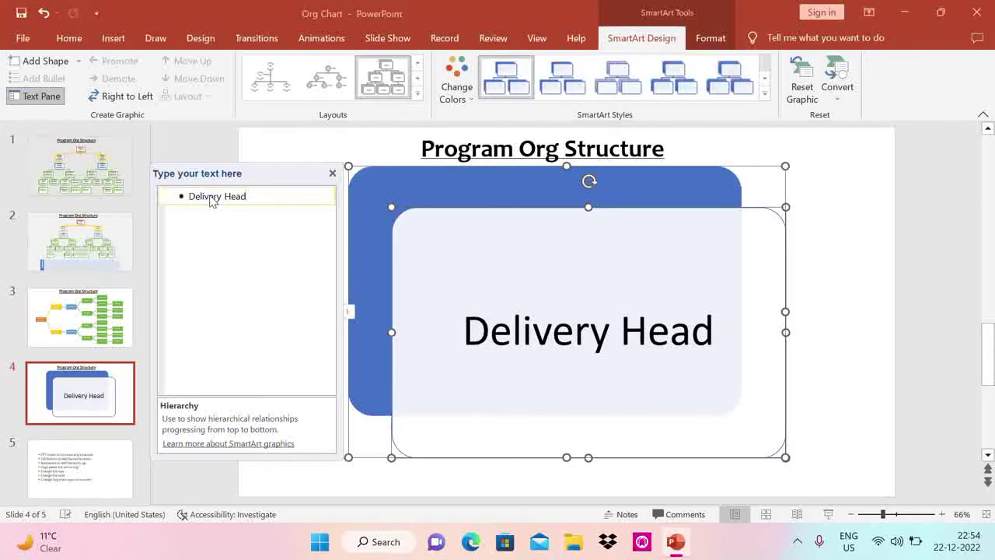
pyautogui.press('Return')
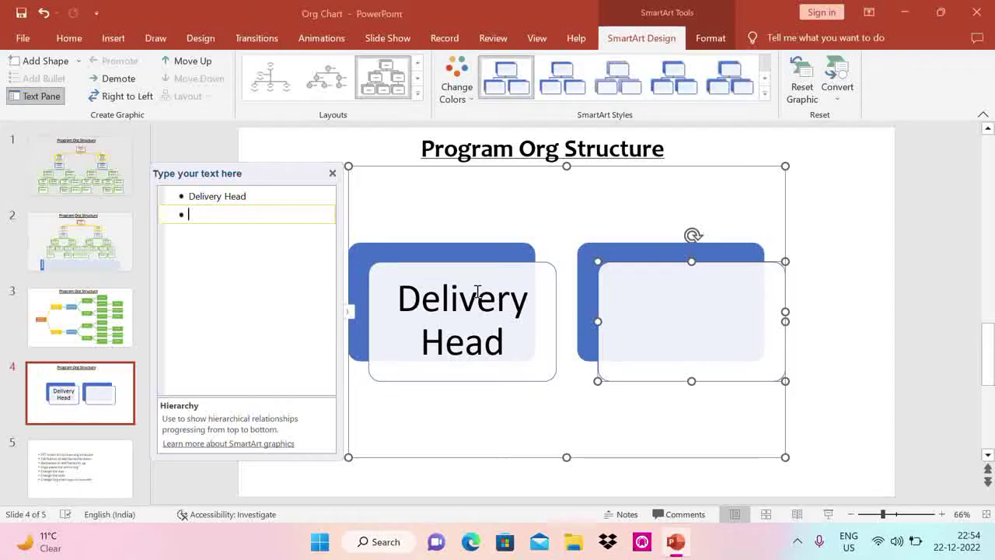
# - Demote the new entry and add 'Onshore Delivery Manager' and 'Offshore Delivery Manager' under Delivery Head
pyautogui.press('Tab')
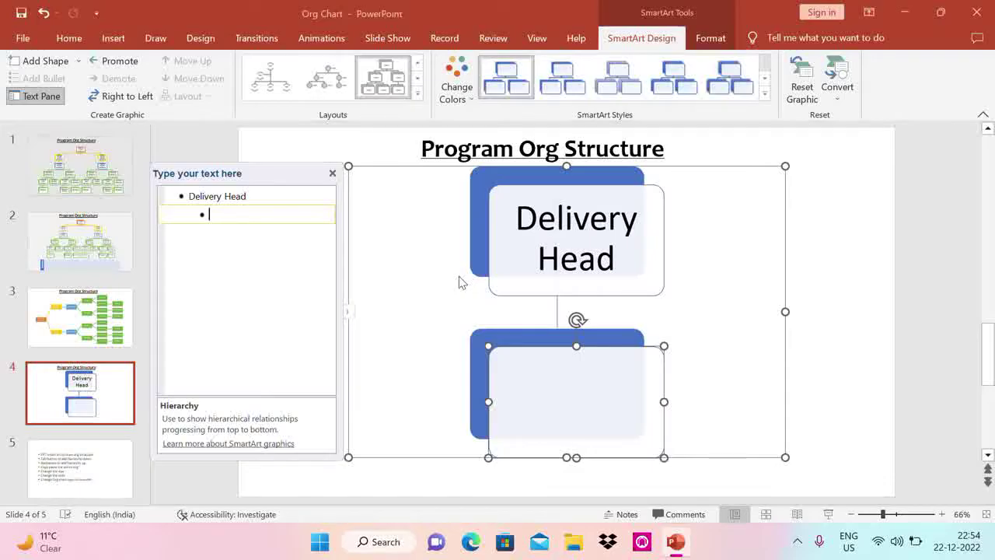
pyautogui.write('Onshore ')
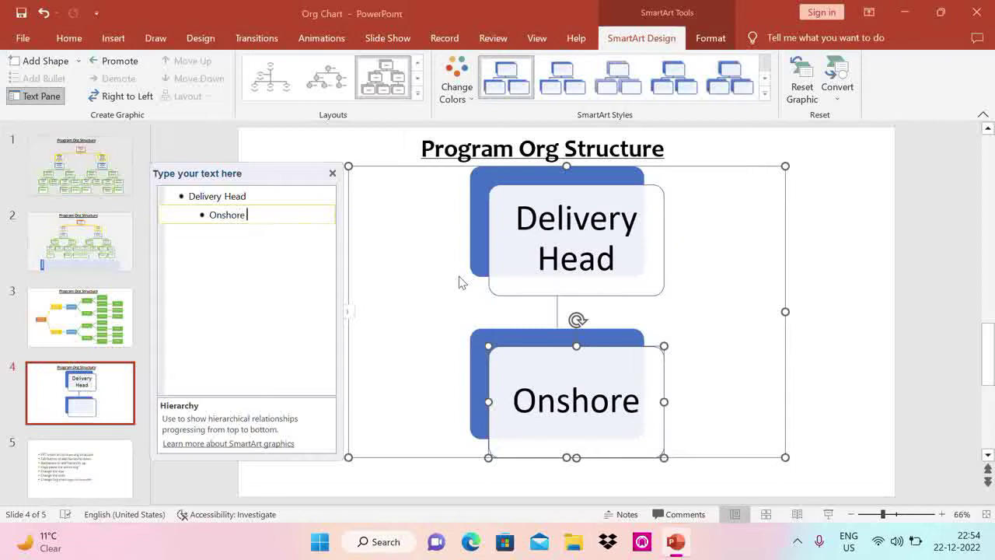
pyautogui.write('Delivery Ma')
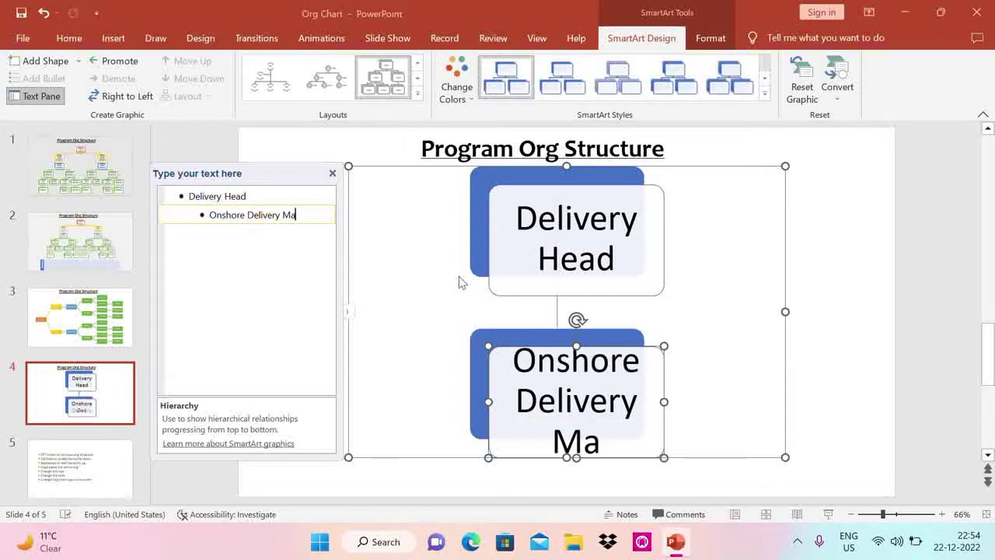
pyautogui.write('nager')
pyautogui.press('Return')
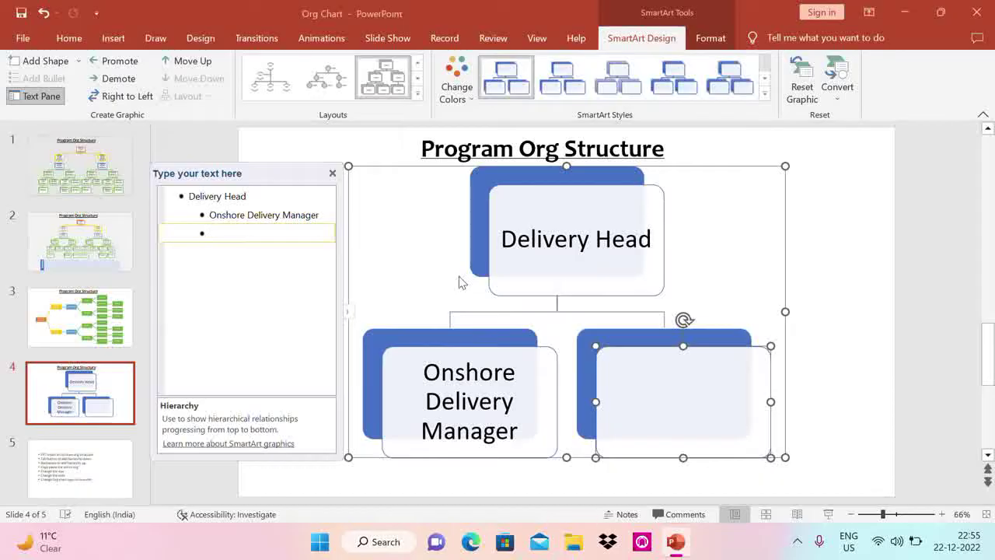
pyautogui.write('Offsh')
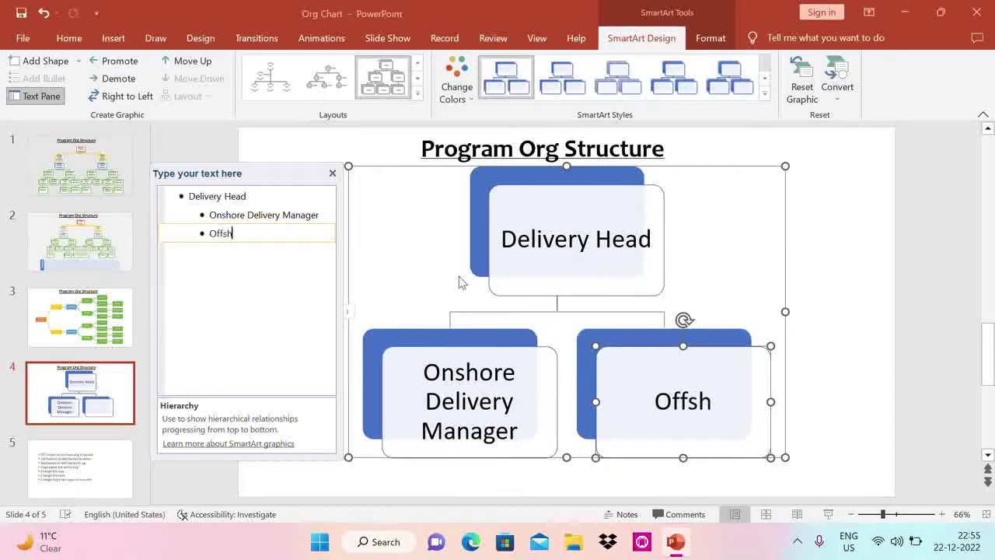
pyautogui.write('ore Deli')
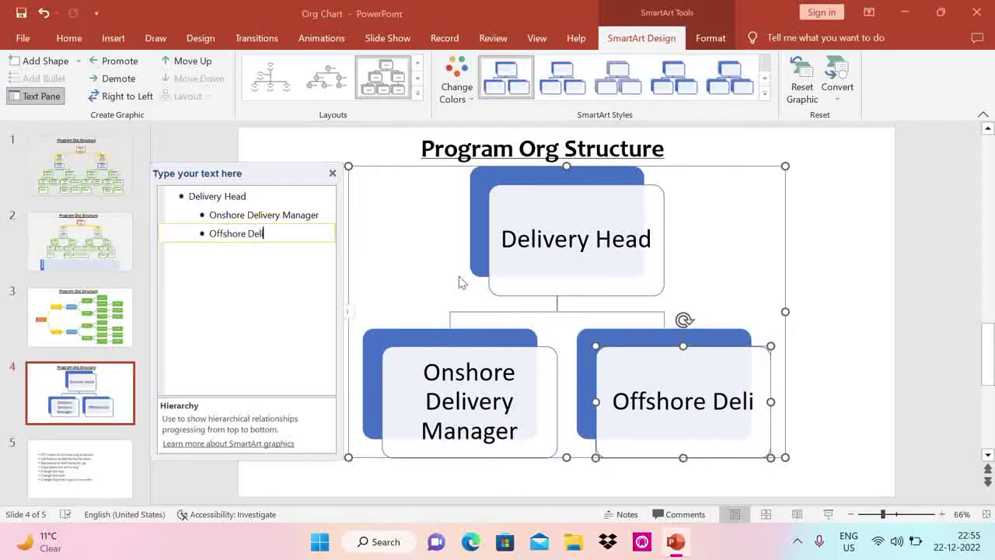
pyautogui.write('very Manager')
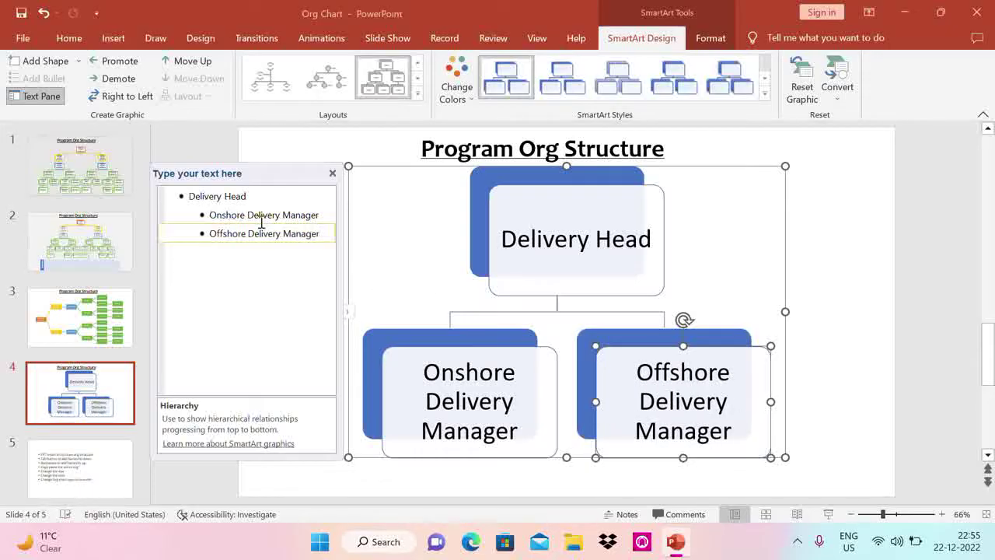
pyautogui.click(321, 215)
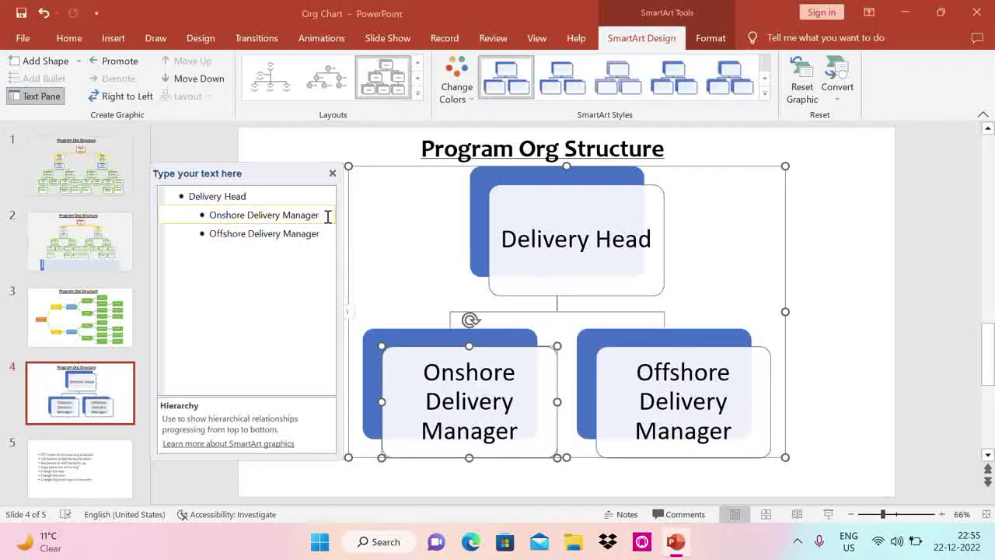
# - Add Program Manager under Onshore Delivery Manager, with Dev Manager and QA Manager beneath it
pyautogui.press('Return')
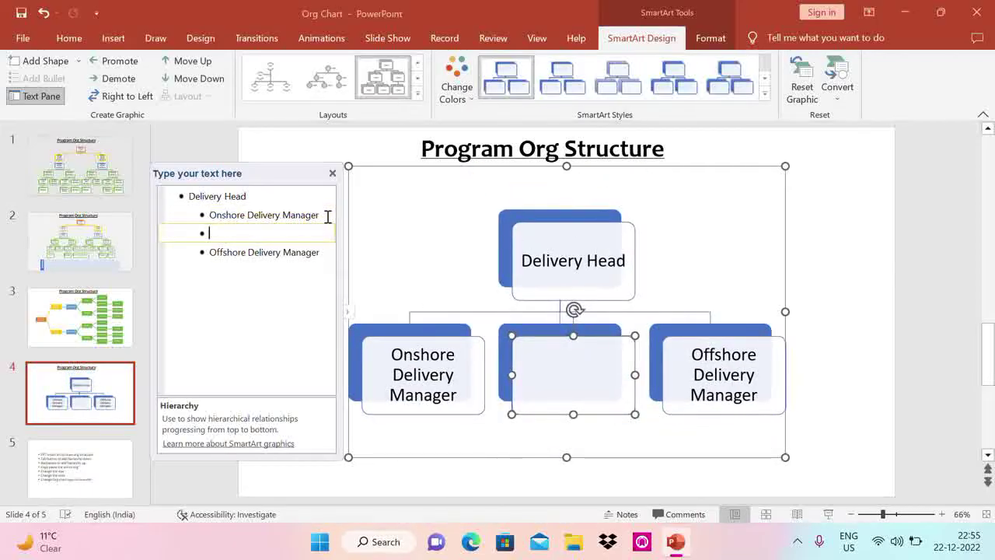
pyautogui.press('Tab')
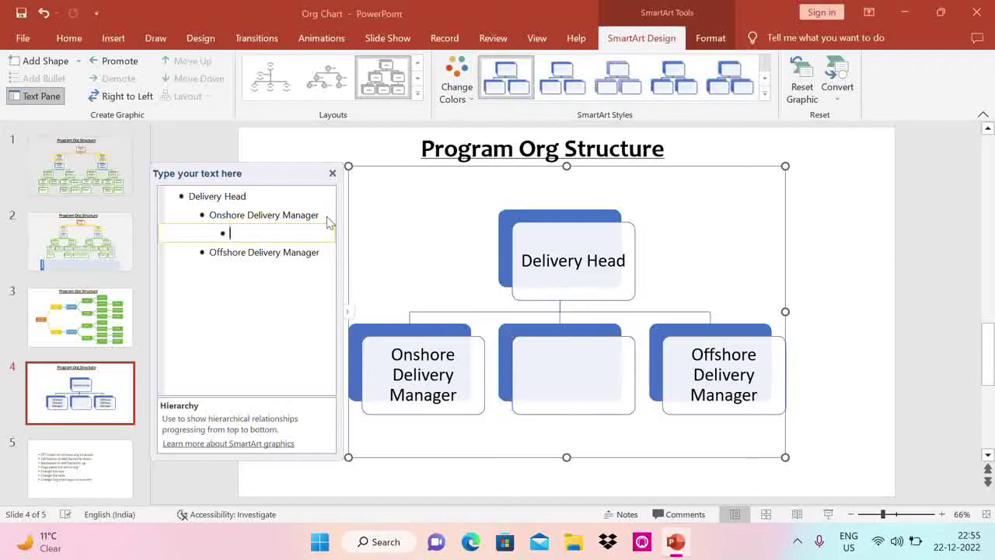
pyautogui.write('Program')
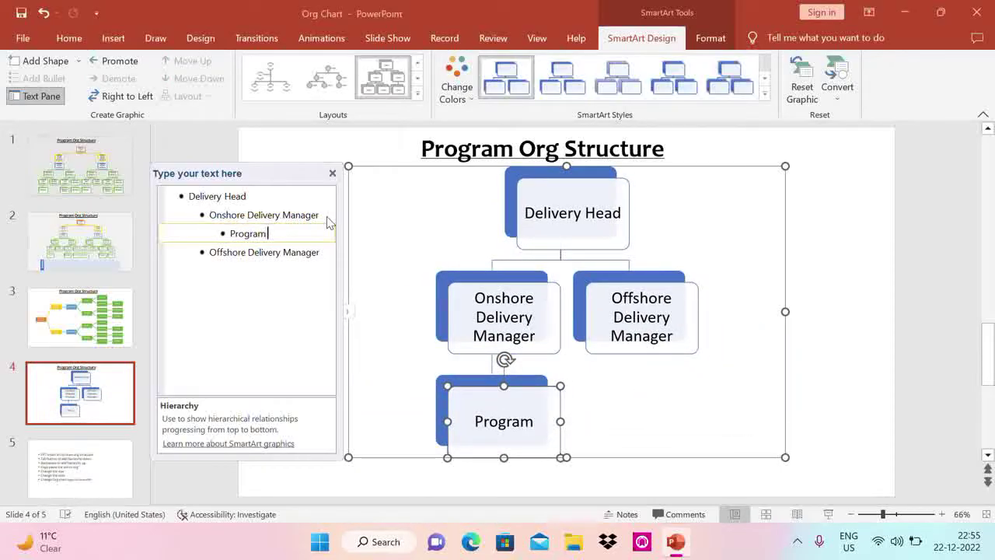
pyautogui.write(' Manager')
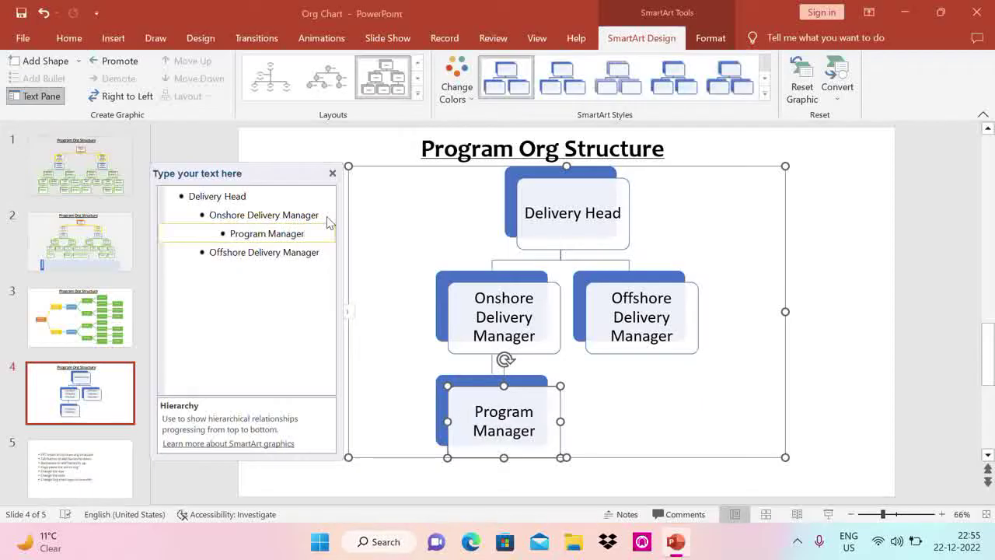
pyautogui.press('Return')
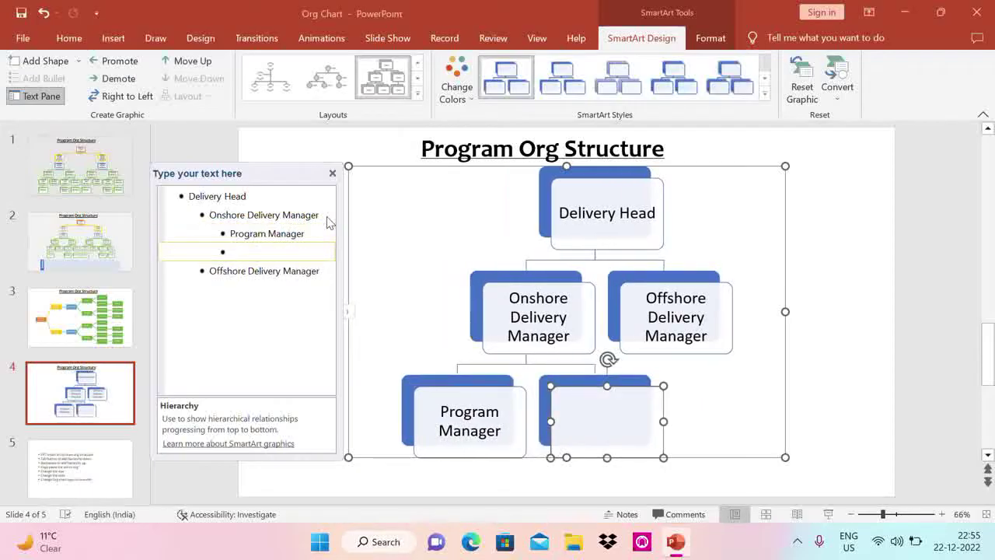
pyautogui.press('Tab')
pyautogui.write('De')
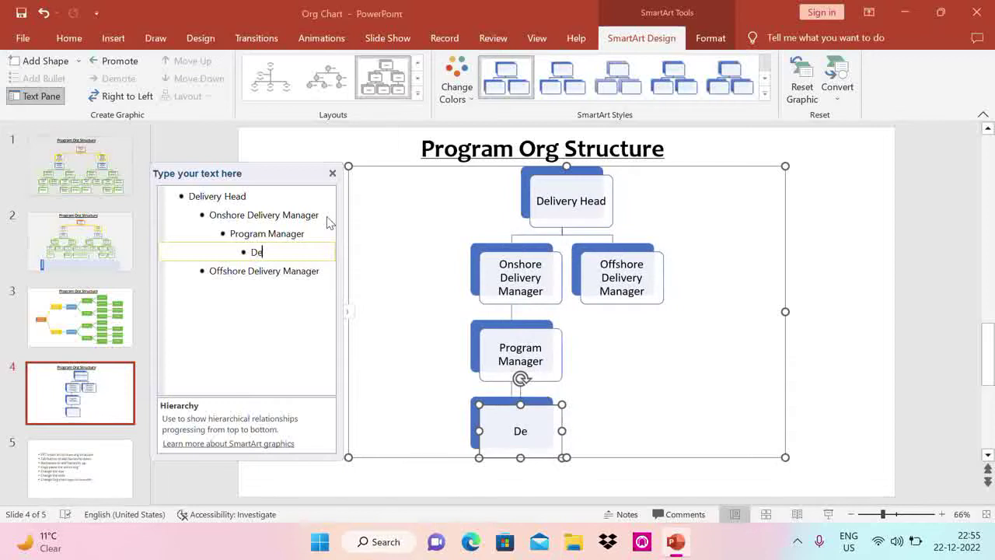
pyautogui.write('v Manager')
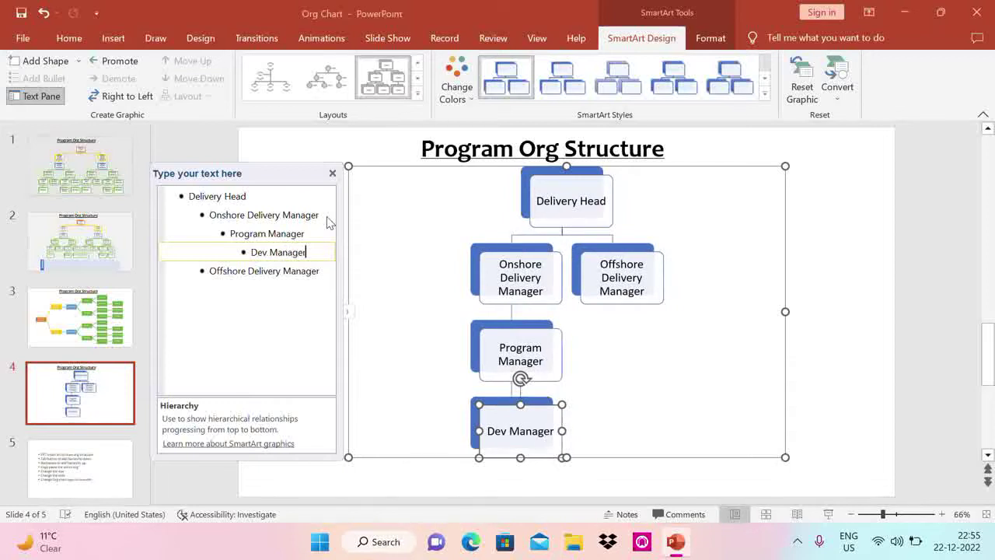
pyautogui.press('Return')
pyautogui.write('Q')
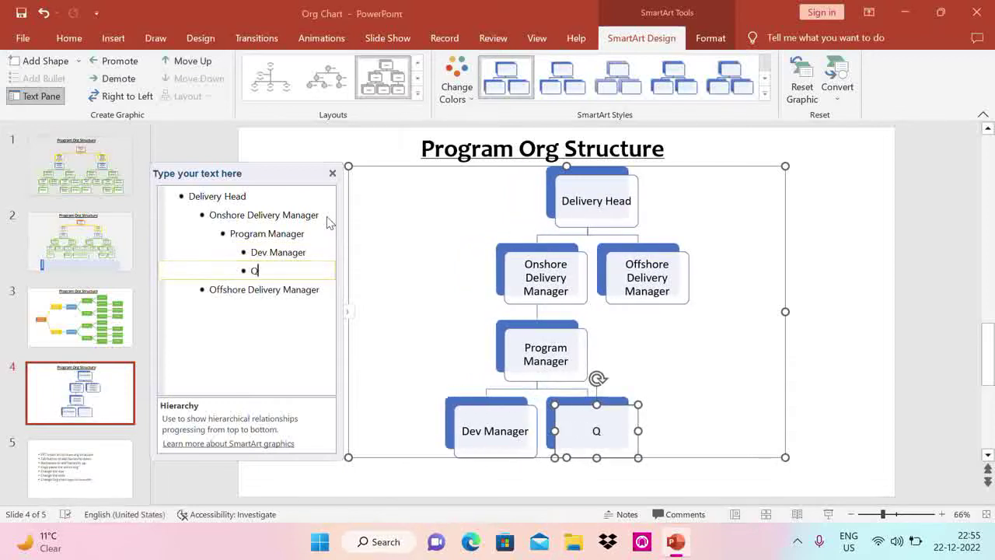
pyautogui.write('A Manager')
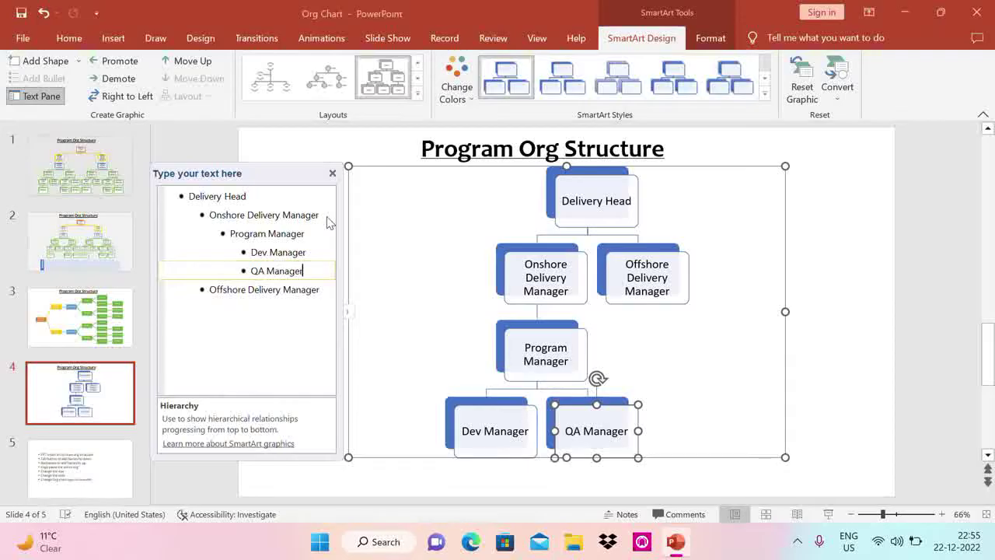
# - Add Tech Architect and Dev Lead as children of Dev Manager
pyautogui.click(315, 249)
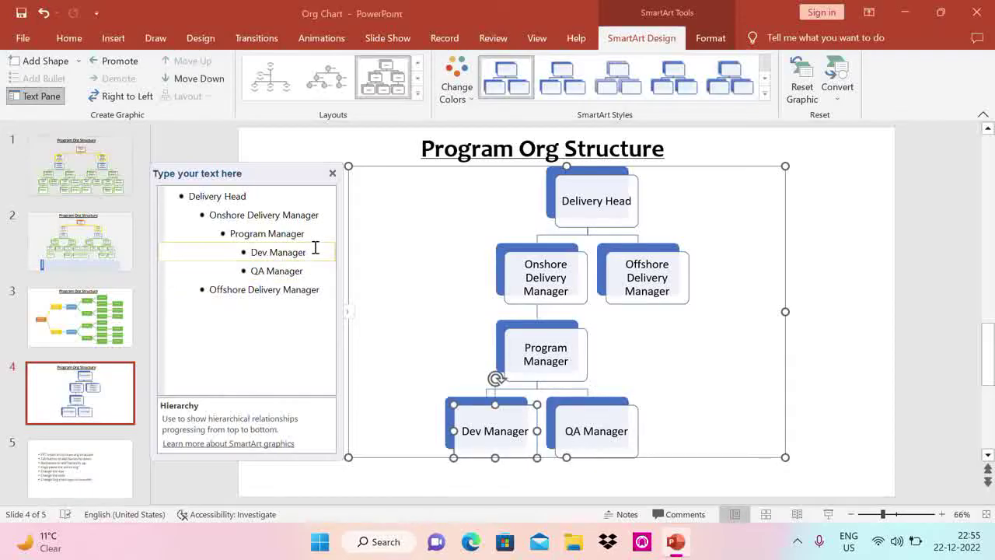
pyautogui.press('Return')
pyautogui.press('Tab')
pyautogui.write('Ar')
pyautogui.press('BackSpace')
pyautogui.press('BackSpace')
pyautogui.write('Tech Architect')
pyautogui.press('Return')
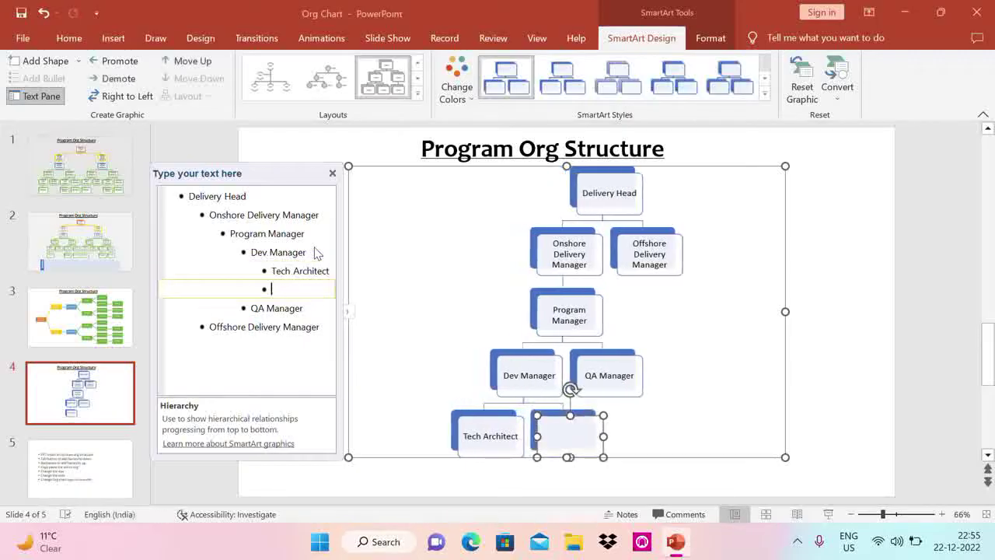
pyautogui.write('Dev Lead')
# - Add Test Lead and Automation Lead as children of QA Manager
pyautogui.click(309, 309)
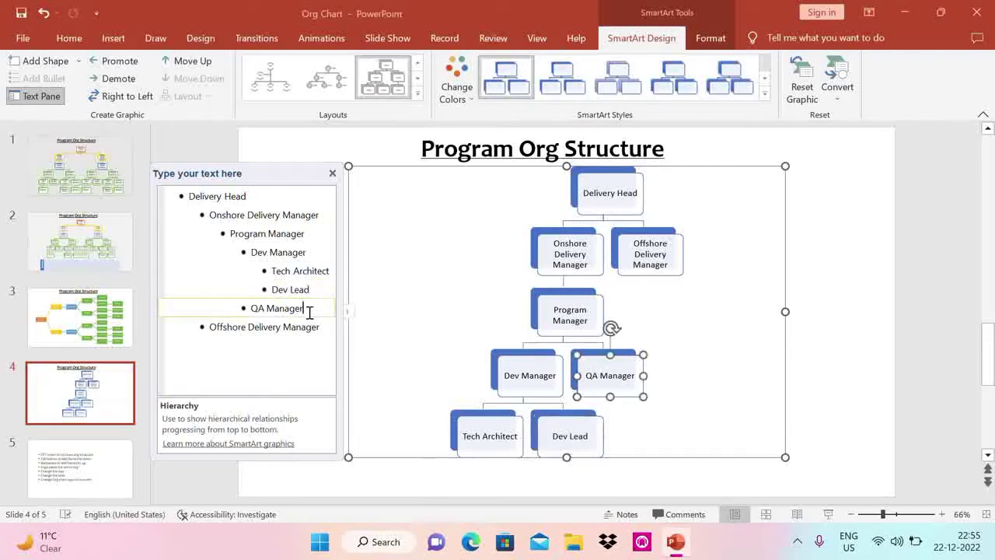
pyautogui.press('Return')
pyautogui.press('Tab')
pyautogui.write('Te')
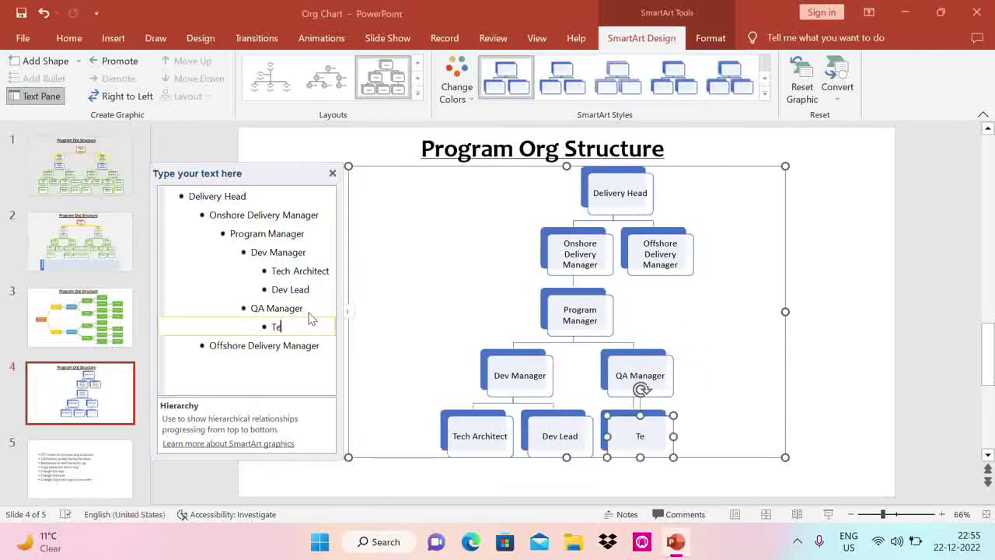
pyautogui.write('st Lead')
pyautogui.press('Return')
pyautogui.write('A')
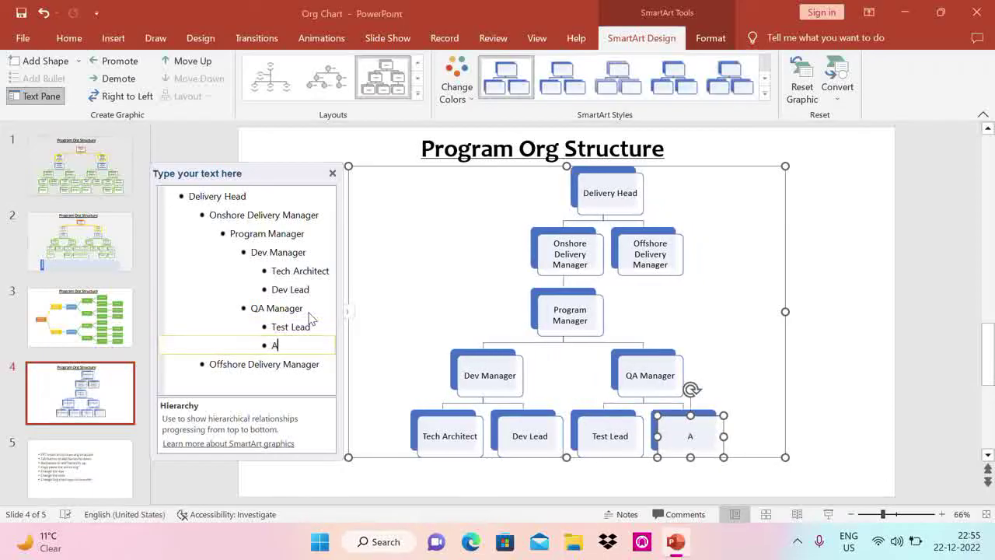
pyautogui.write('utomation')
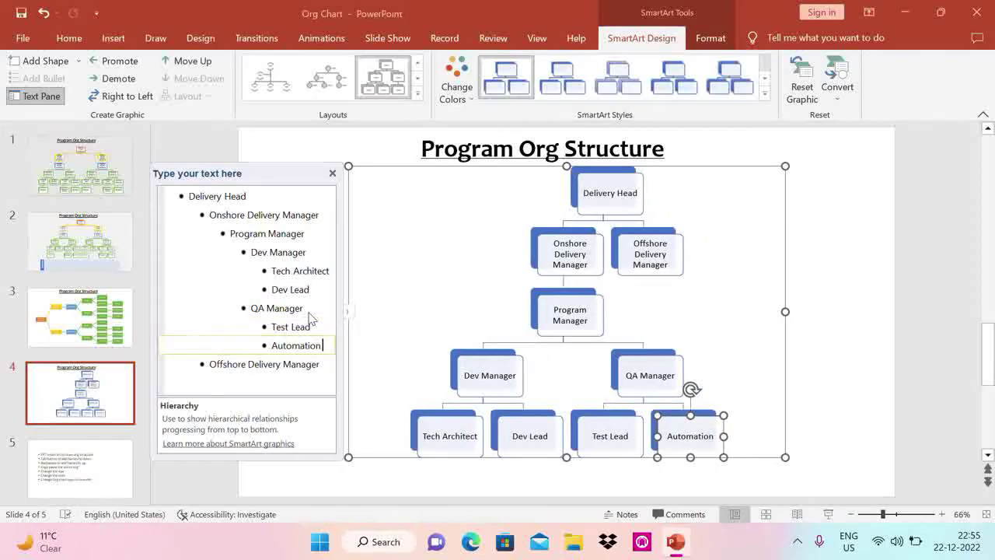
pyautogui.write(' Lead')
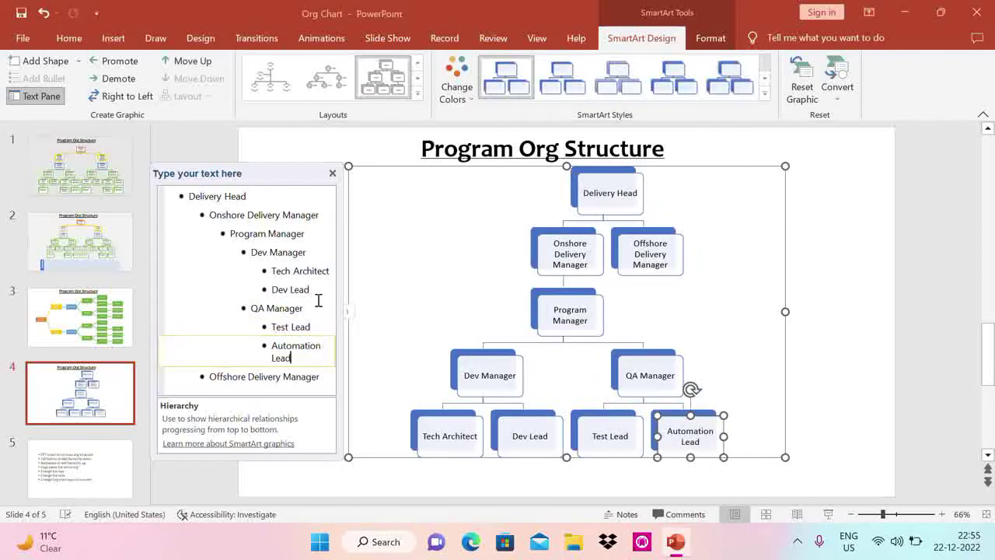
# - Add a Developer entry as a child of Dev Lead
pyautogui.click(318, 290)
pyautogui.press('Return')
pyautogui.press('Tab')
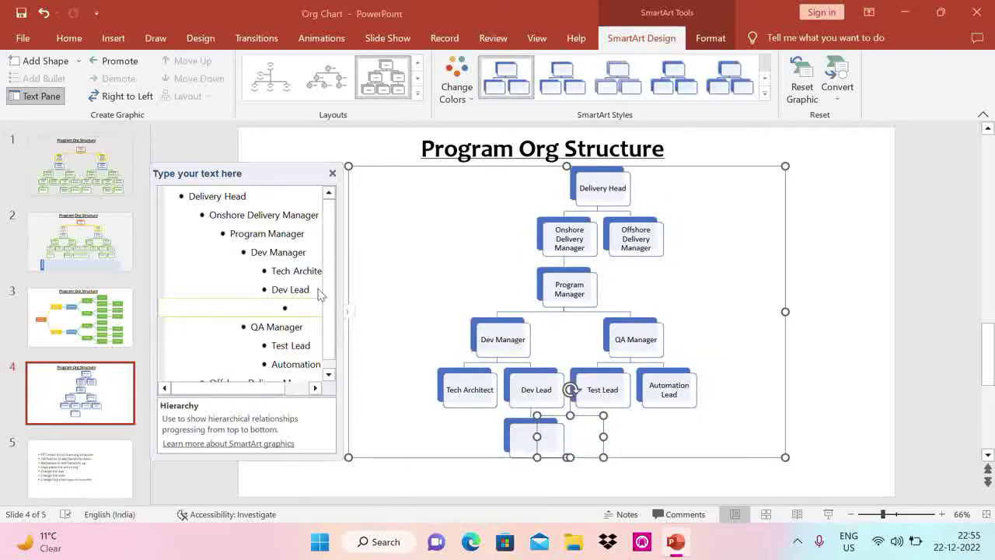
pyautogui.write('Develop')
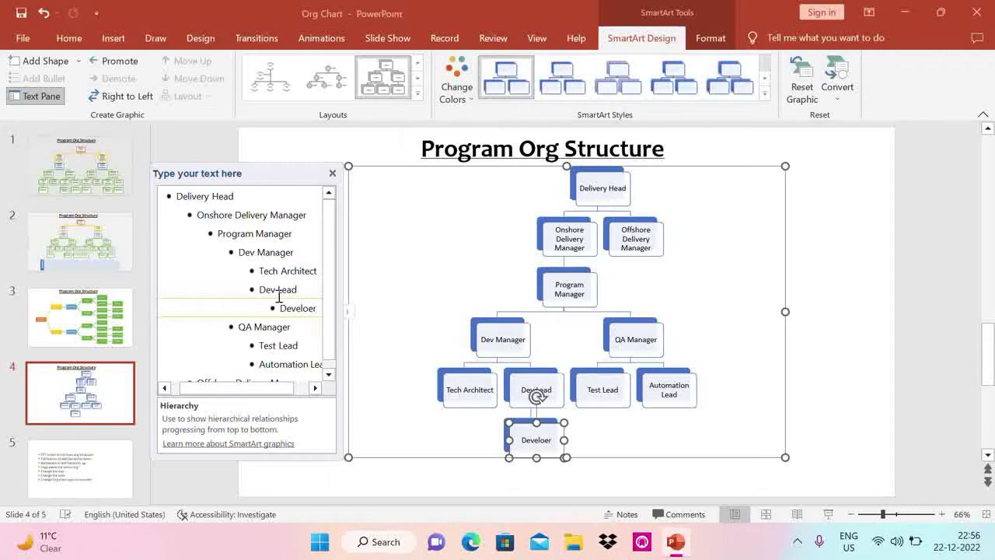
pyautogui.write('r')
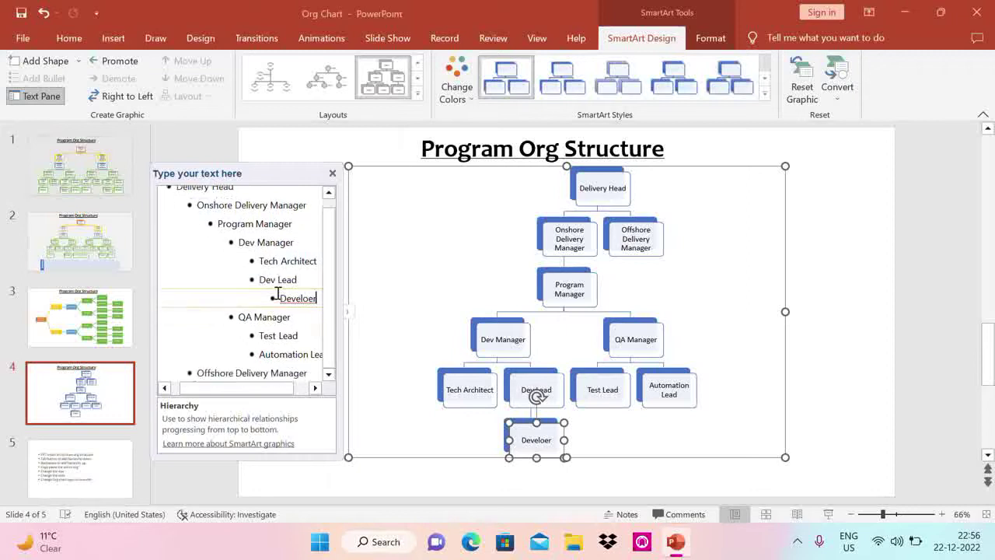
# - Add a QA Analyst entry under Test Lead and correct the 'Developr' spelling to 'Developer'
pyautogui.click(308, 335)
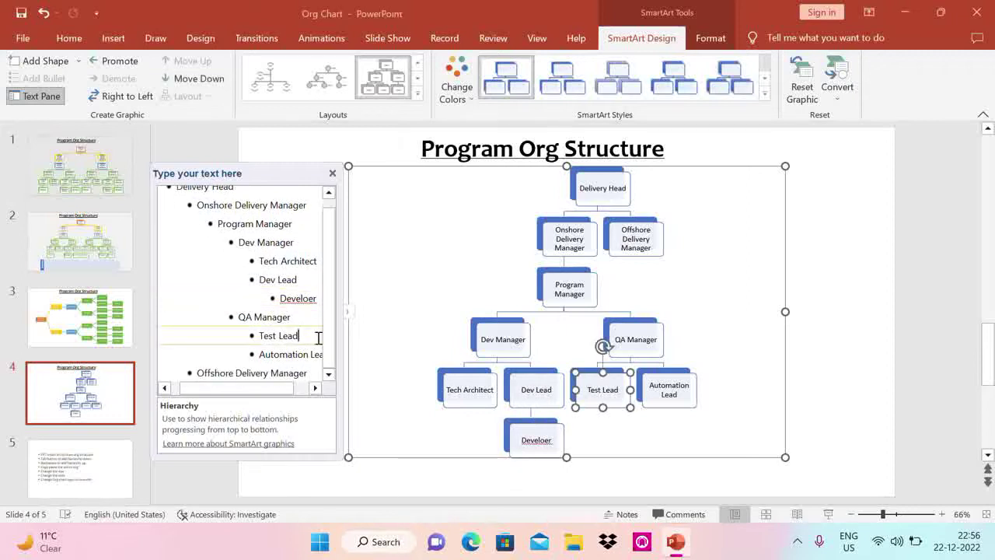
pyautogui.press('Return')
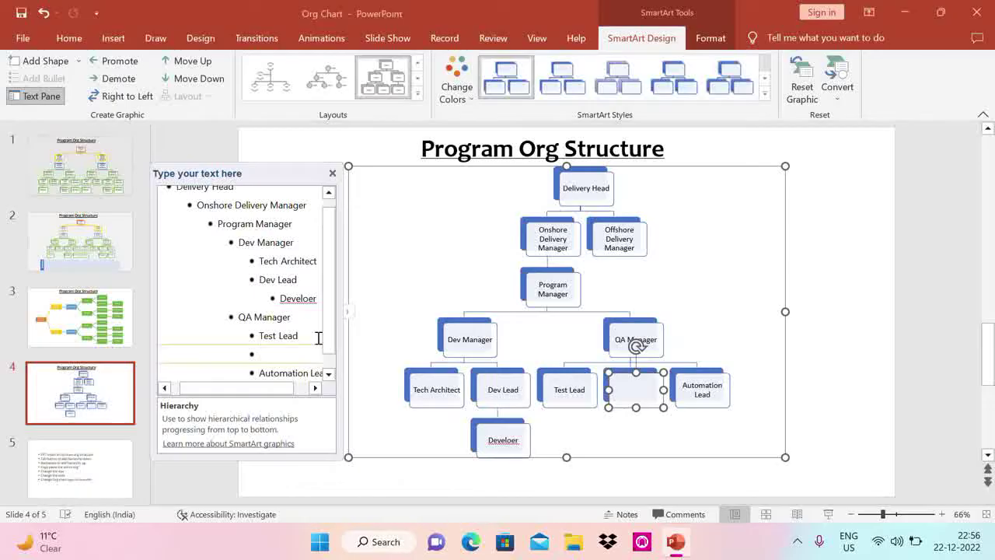
pyautogui.press('Tab')
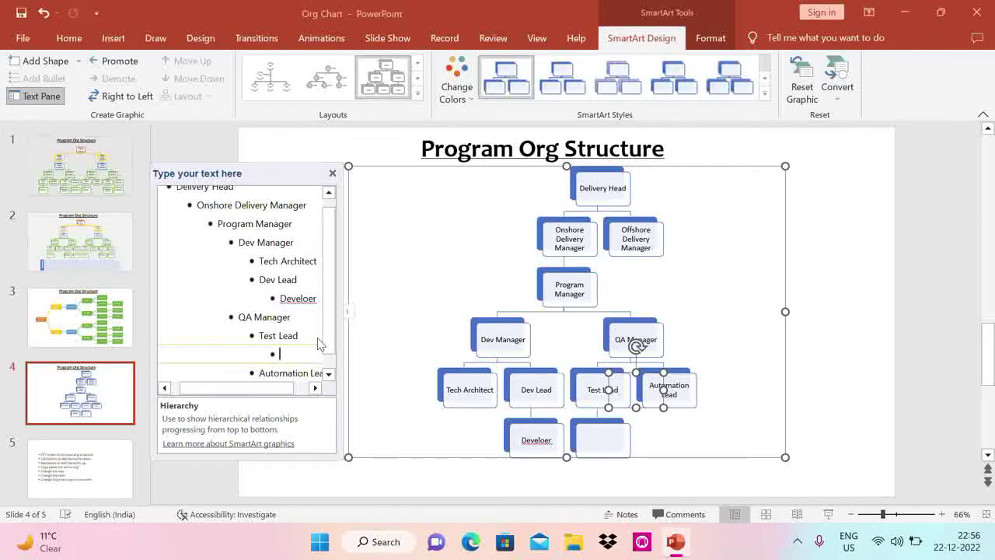
pyautogui.write('QA Analyst')
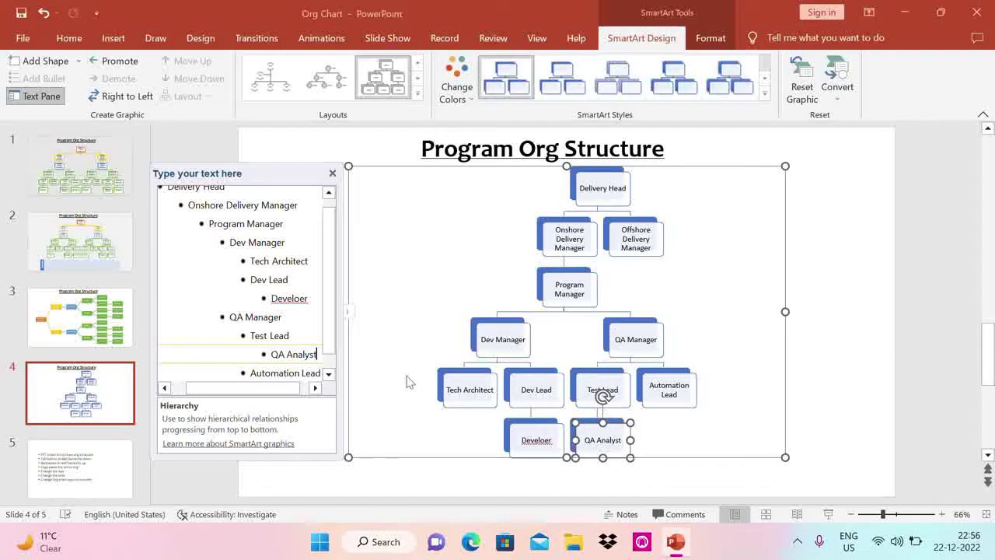
pyautogui.click(302, 298)
pyautogui.write('p')
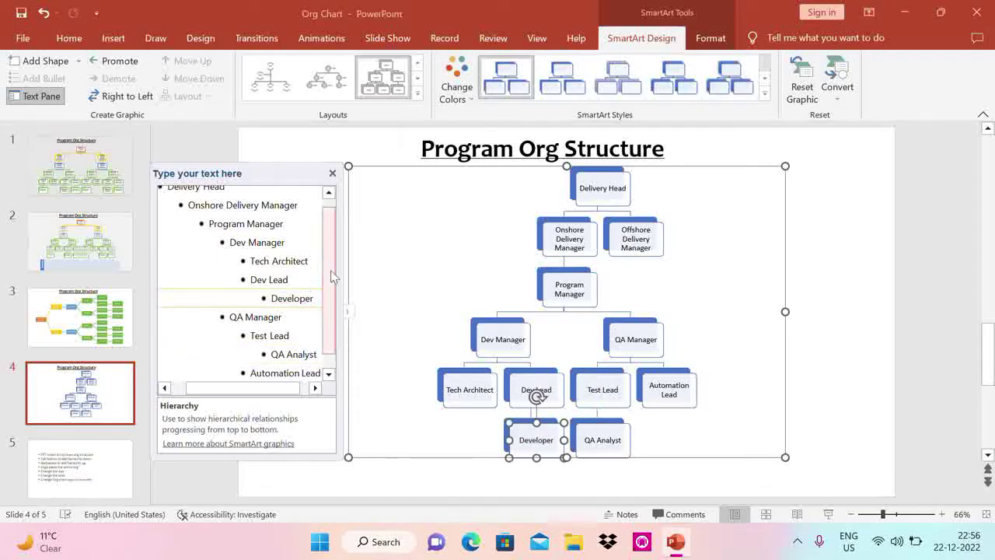
# - Copy the Program Manager-to-Automation Lead entries and start a new entry after Offshore Delivery Manager
pyautogui.moveTo(206, 224); pyautogui.dragTo(287, 328)
pyautogui.keyDown('shift'); pyautogui.click(319, 373); pyautogui.keyUp('shift')
pyautogui.hotkey('ctrl', 'c')
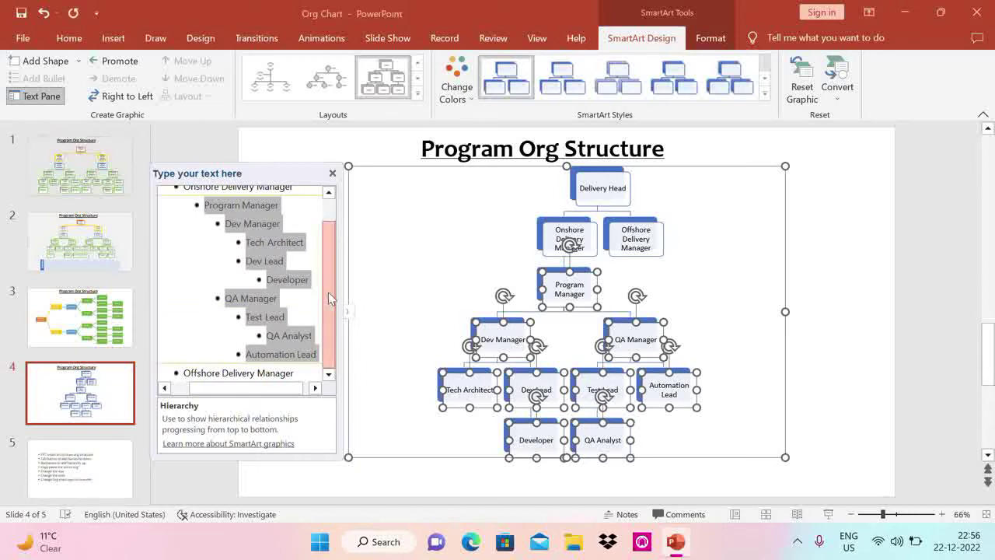
pyautogui.moveTo(328, 292); pyautogui.dragTo(328, 235)
pyautogui.scroll(-1, 330, 270)
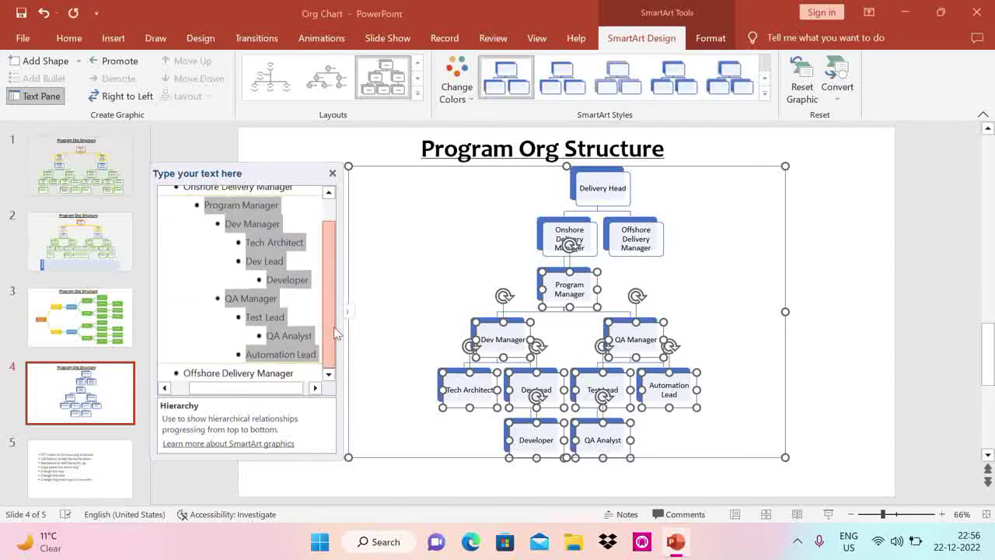
pyautogui.click(301, 373)
pyautogui.press('Return')
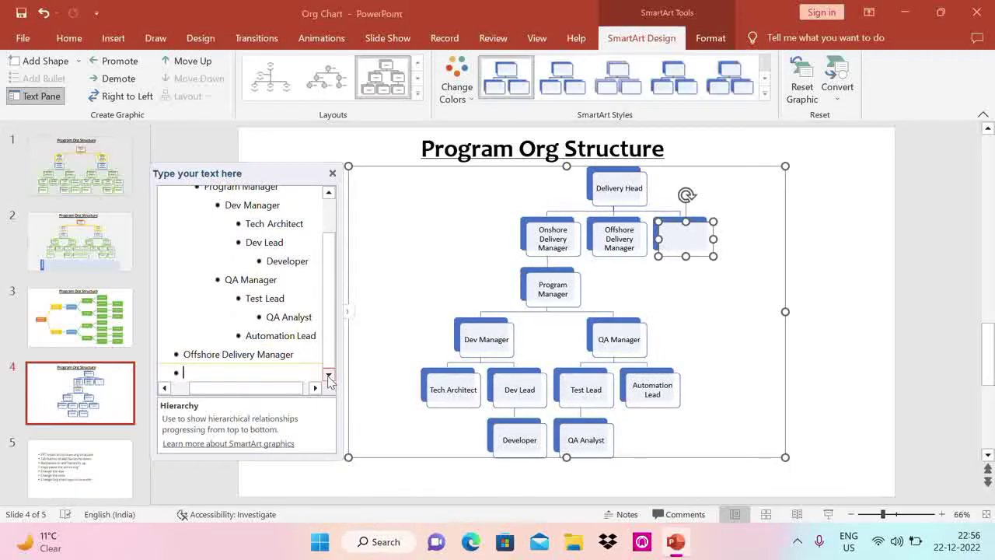
# - Paste the copied team under Offshore Delivery Manager and add an empty child entry below its QA Analyst
pyautogui.hotkey('ctrl', 'v')
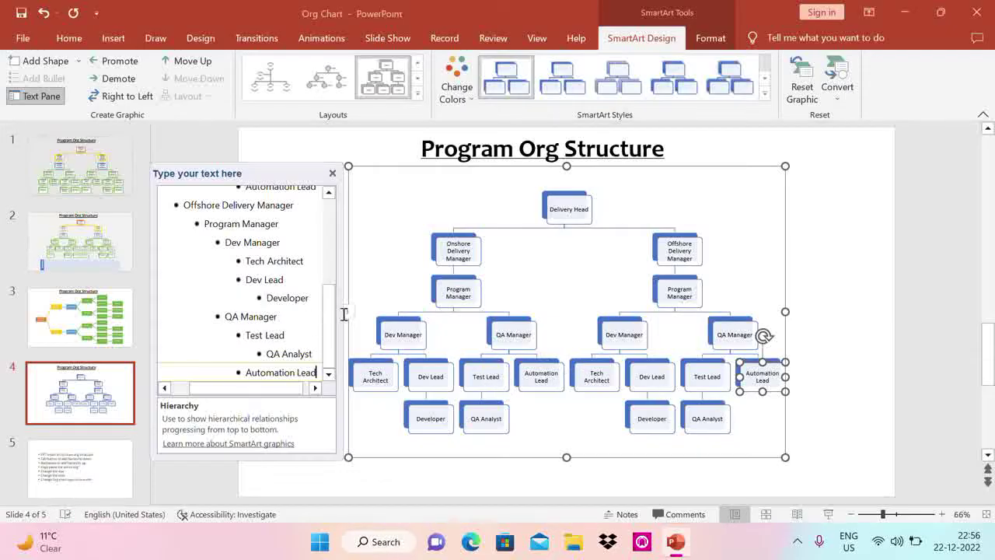
pyautogui.click(315, 355)
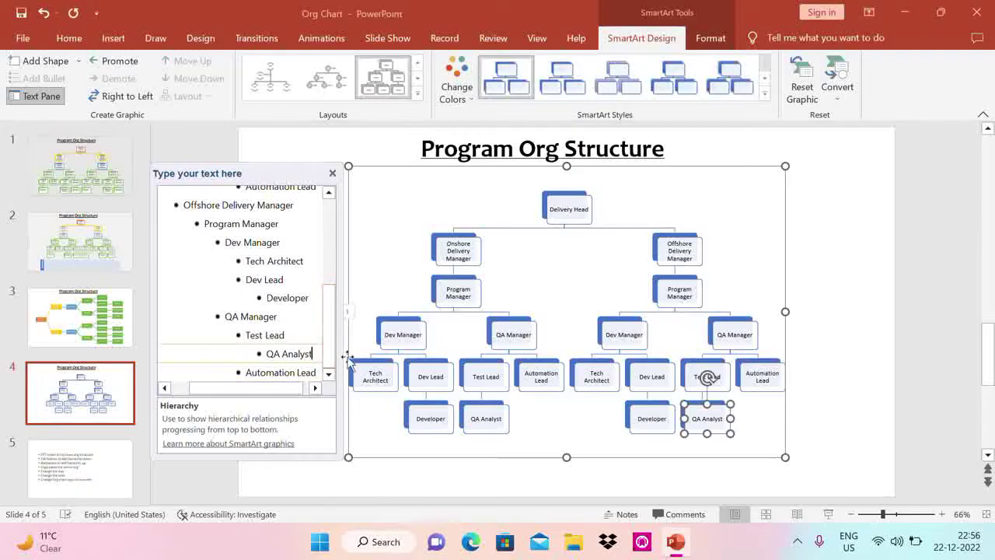
pyautogui.press('Return')
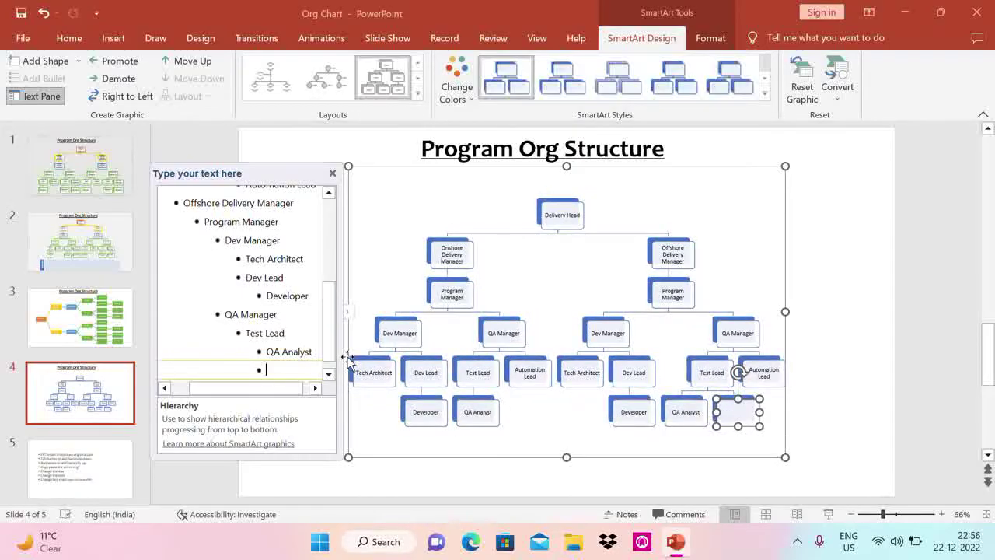
pyautogui.press('Tab')
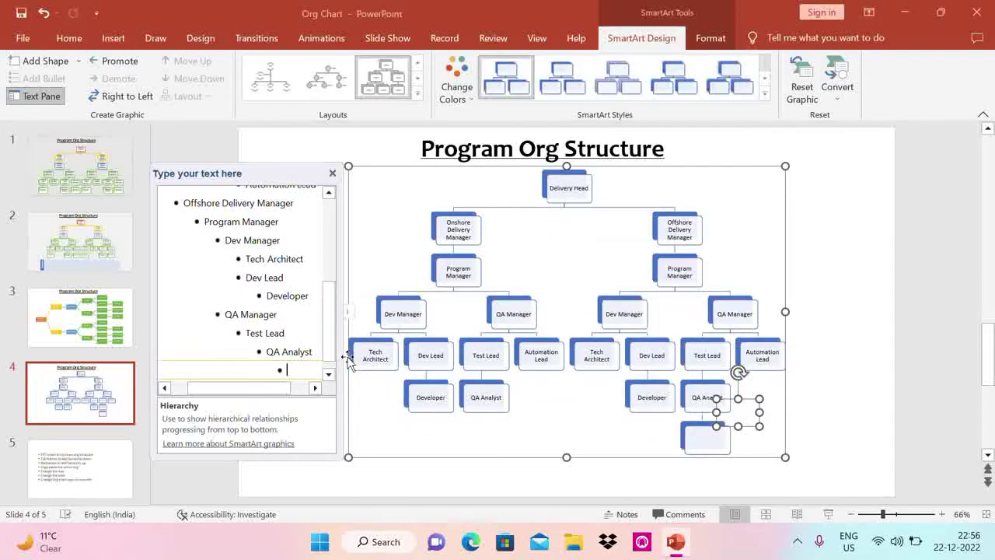